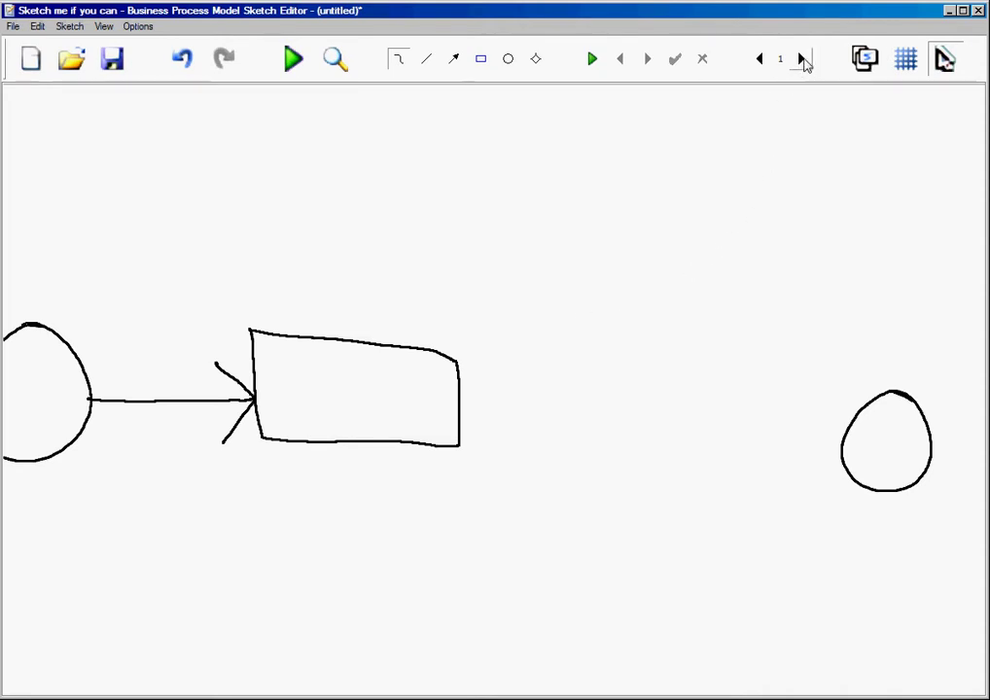
# Request a red suggested box with arrows linking the activity to the end event
pyautogui.click(592, 60)
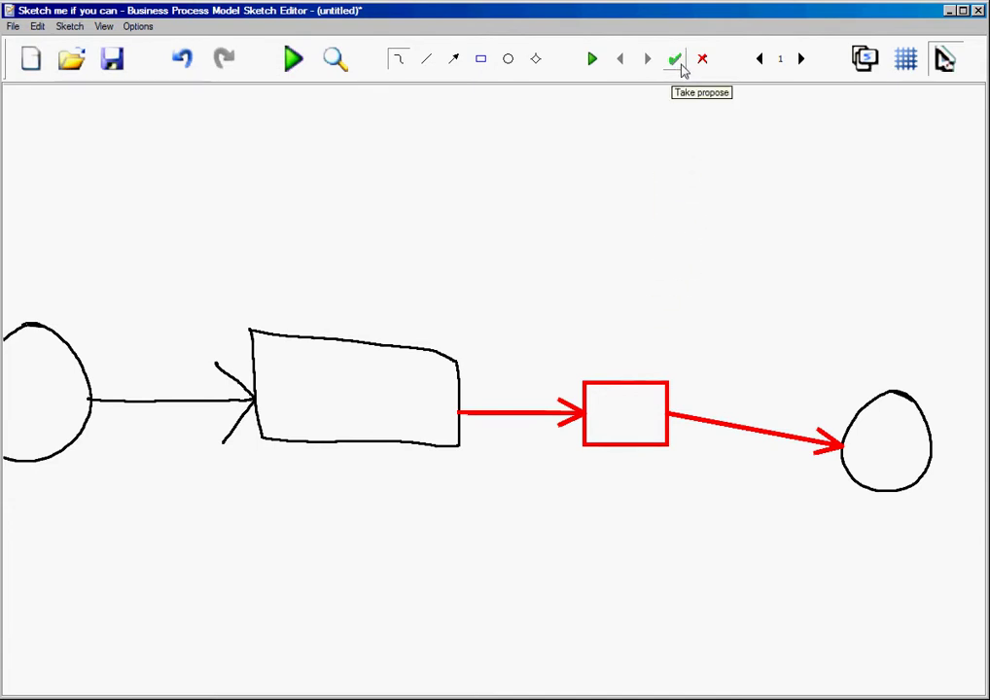
# Accept the red proposed box and arrows, then recognise all sketched shapes
pyautogui.click(676, 62)
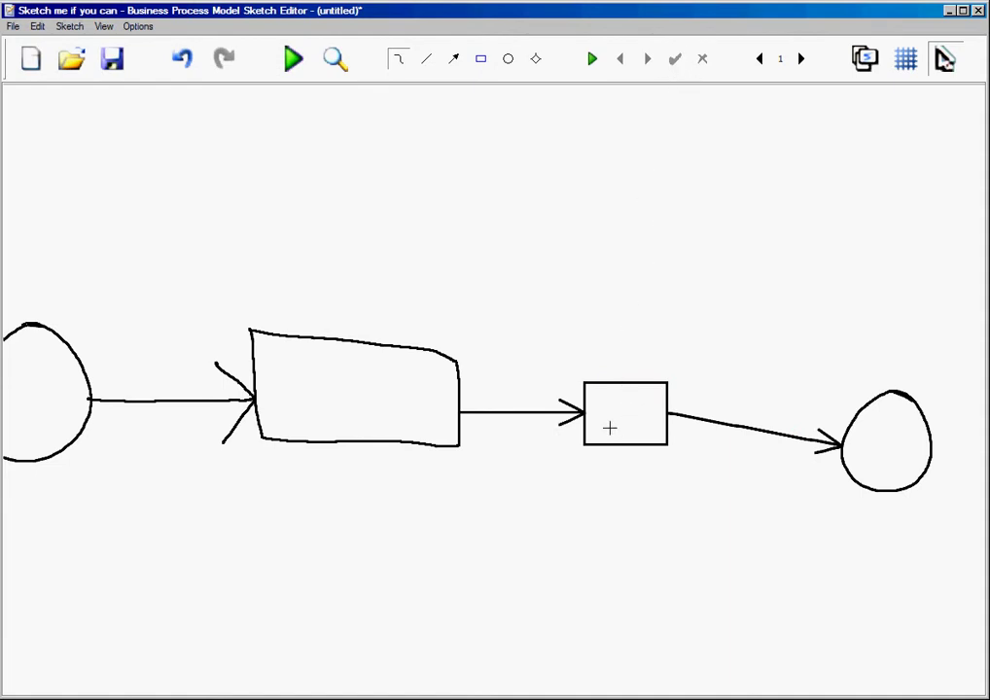
pyautogui.click(295, 60)
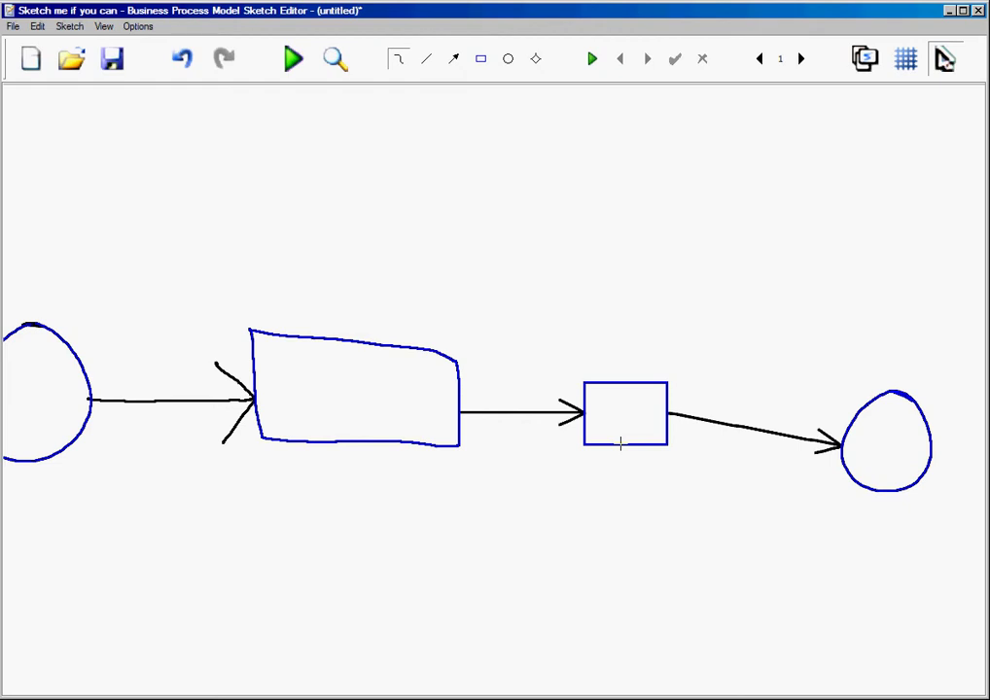
# Select the accepted small box with its two arrows and delete them
pyautogui.moveTo(533, 314); pyautogui.dragTo(813, 542)
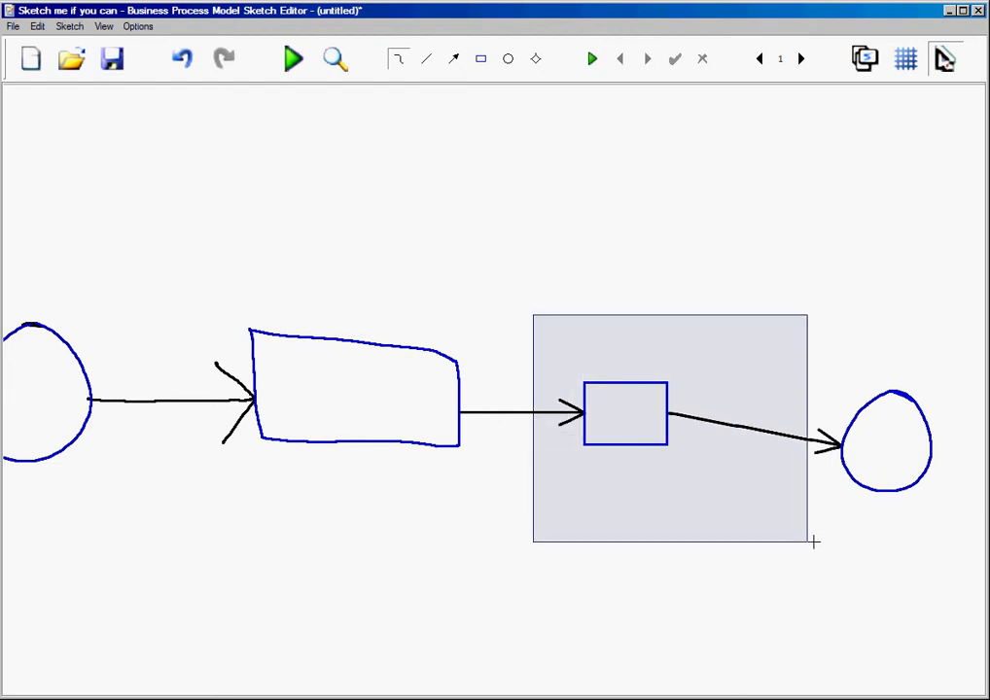
pyautogui.press('Delete')
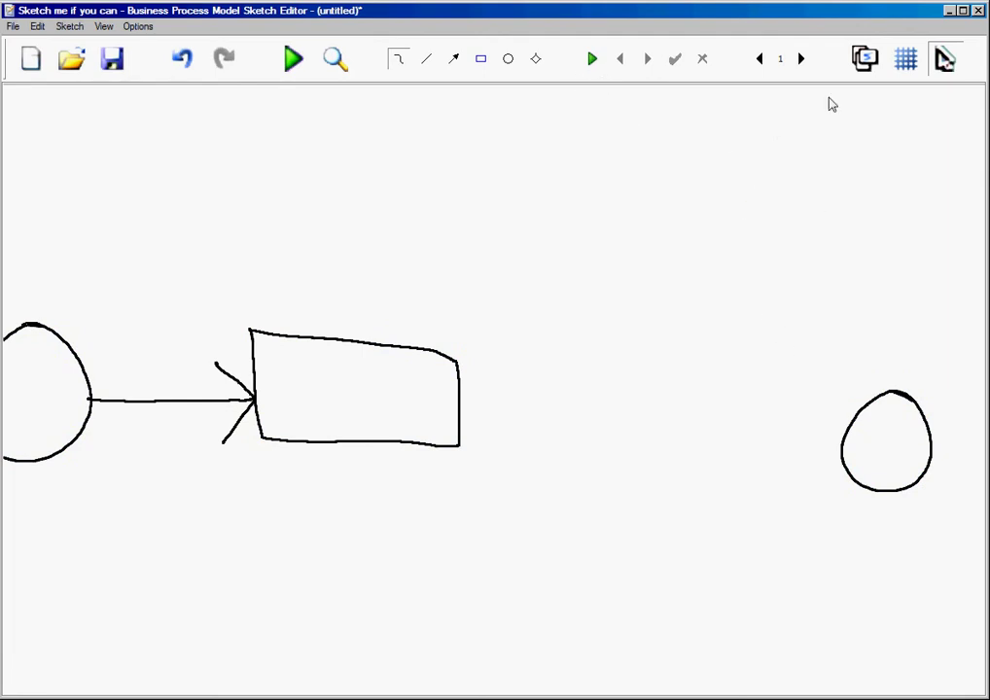
# Request the red proposal again, restoring the box and arrows to the end circle
pyautogui.click(593, 60)
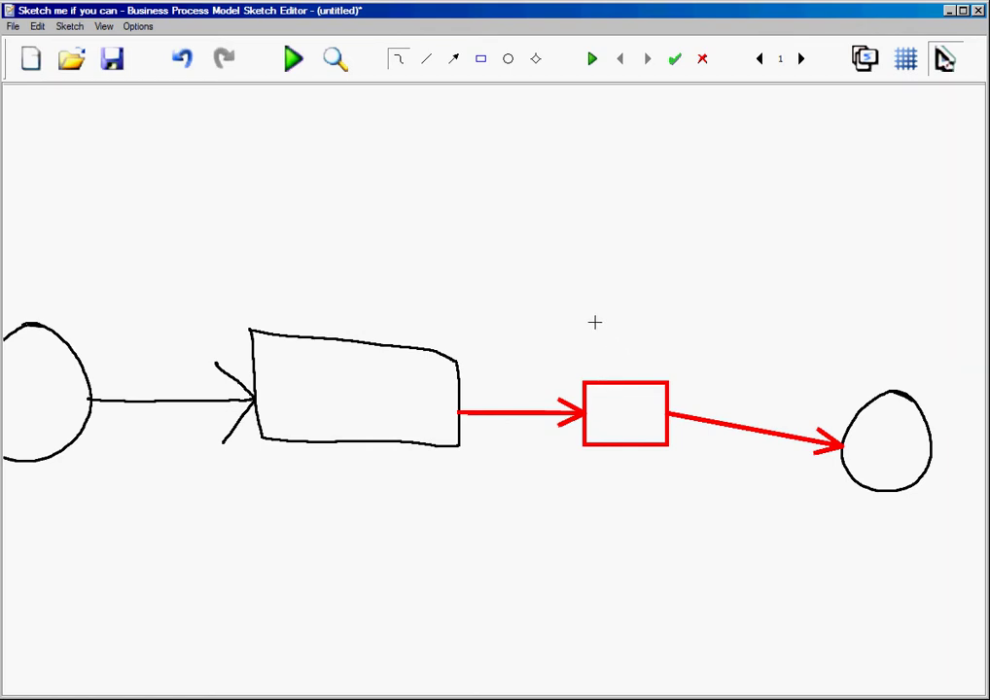
# Sketch a larger rectangle overlapping the top edge of the red proposed box
pyautogui.moveTo(584, 310)
pyautogui.mouseDown()
pyautogui.moveTo(739, 318)
pyautogui.moveTo(582, 293)
pyautogui.mouseUp()
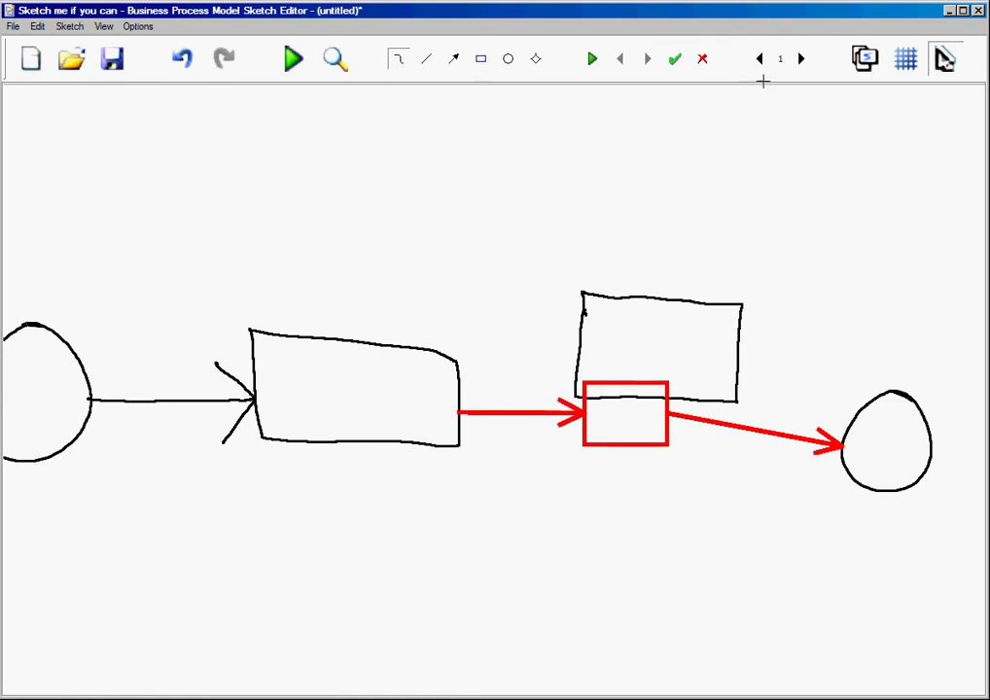
# Pick the proposal routing arrows through the drawn rectangle, accept it, and recognise the diagram
pyautogui.click(759, 60)
pyautogui.click(591, 60)
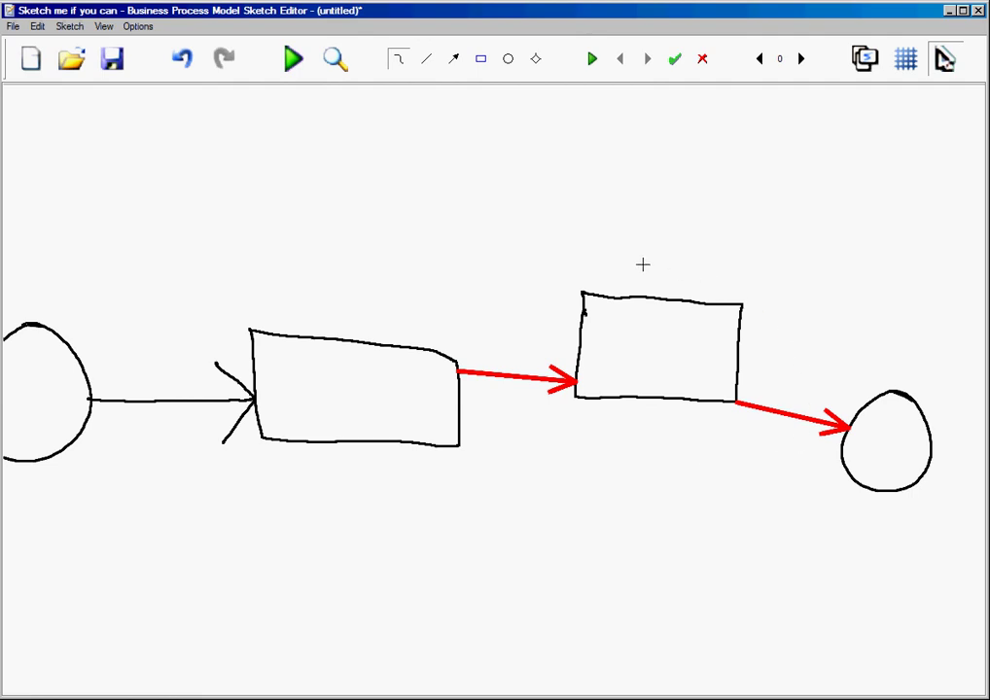
pyautogui.click(674, 61)
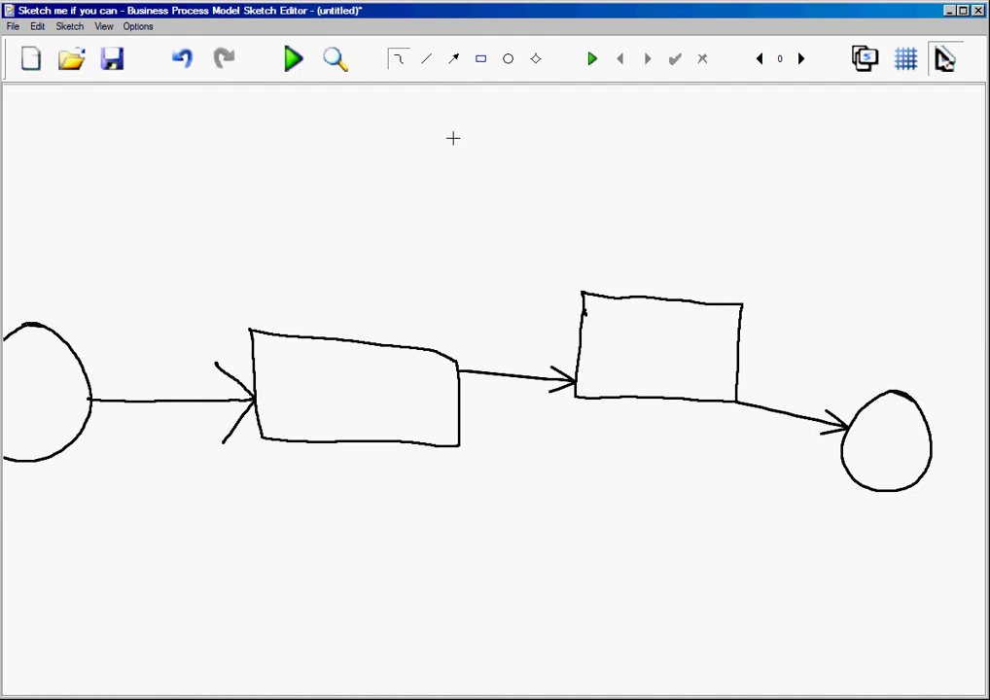
pyautogui.click(292, 59)
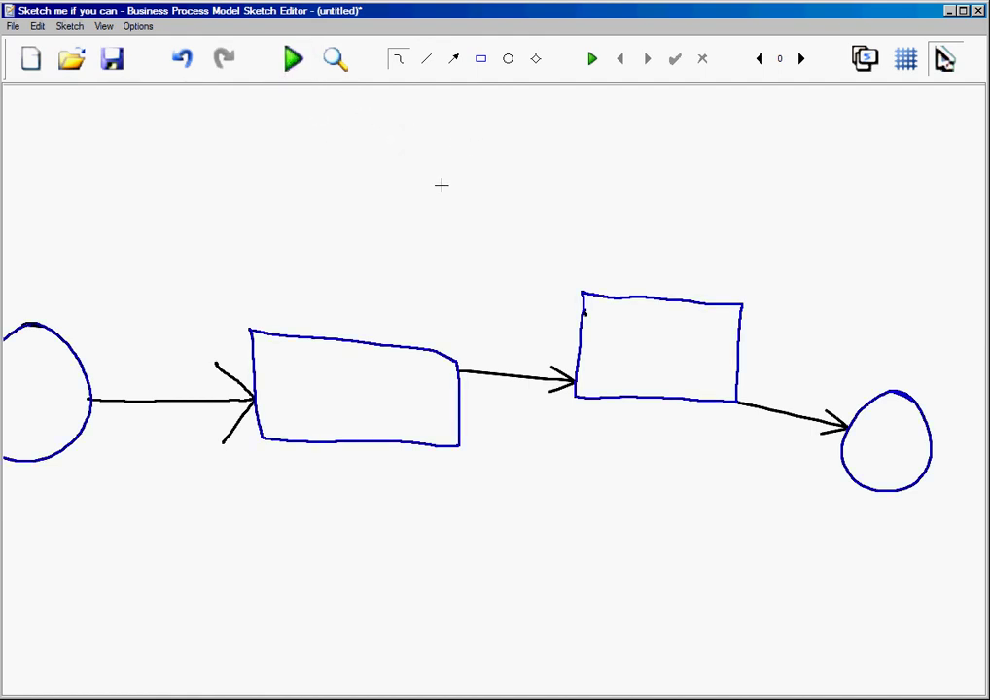